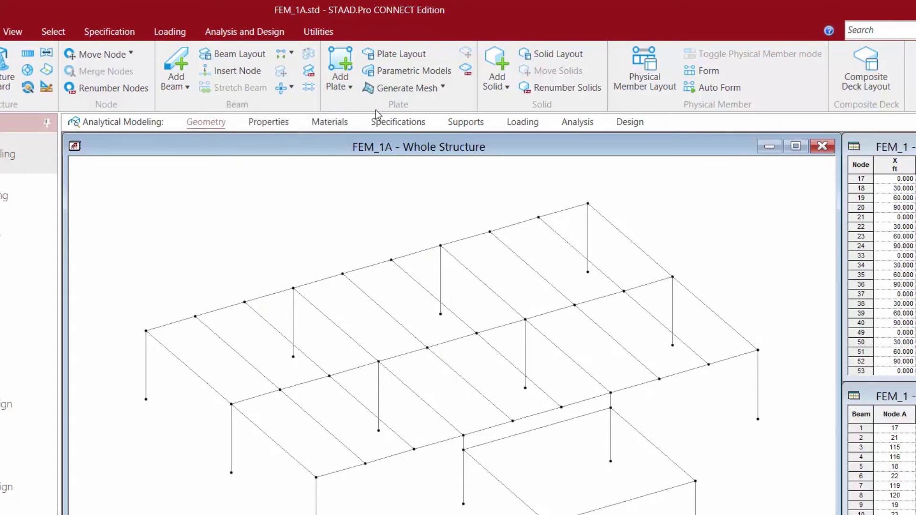
Step: Add a four-noded plate between the two columns on the left side of the small lower frame, using their base and top nodes
left_click(334, 89)
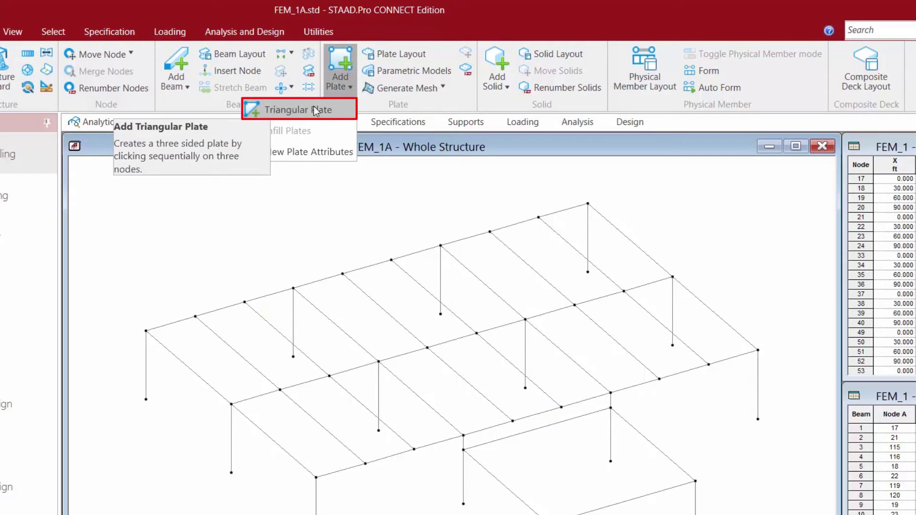
left_click(343, 66)
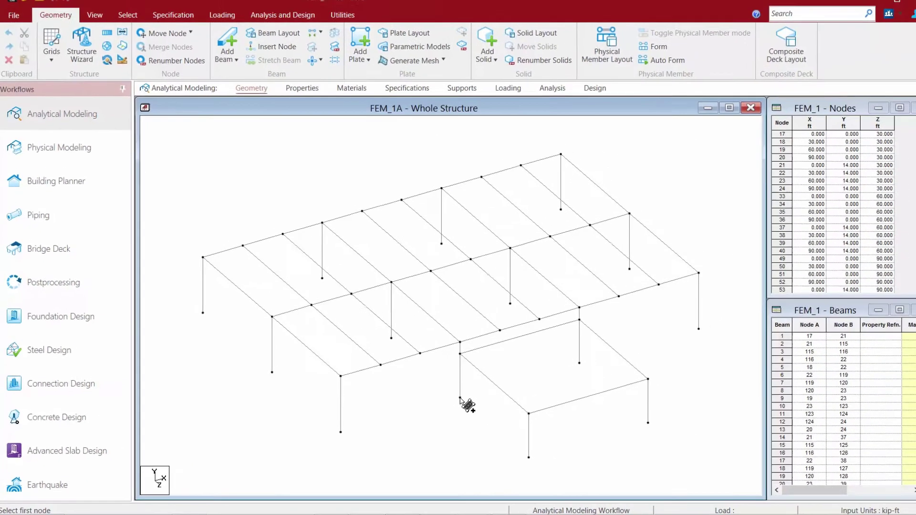
left_click(460, 398)
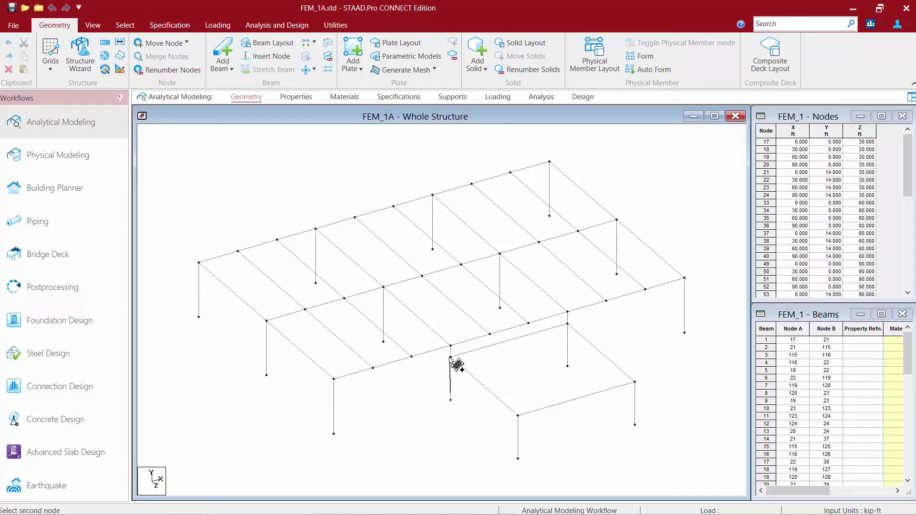
left_click(450, 358)
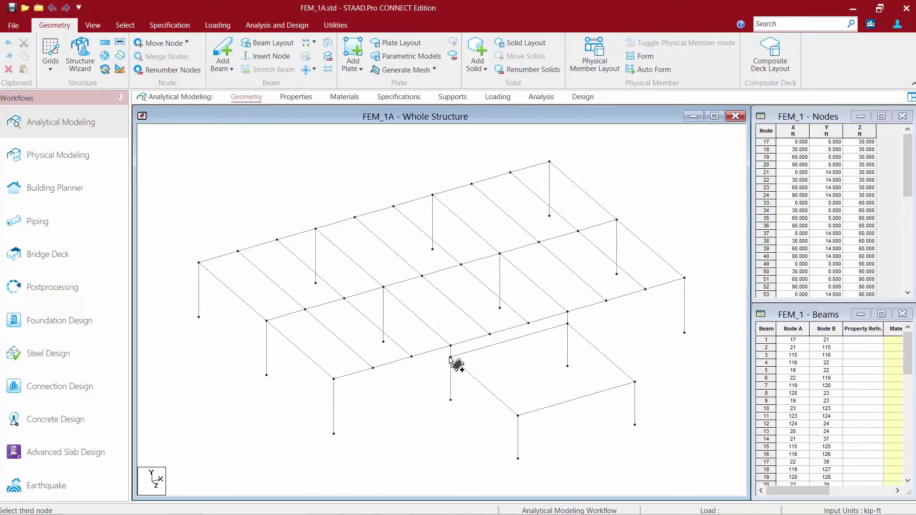
left_click(518, 417)
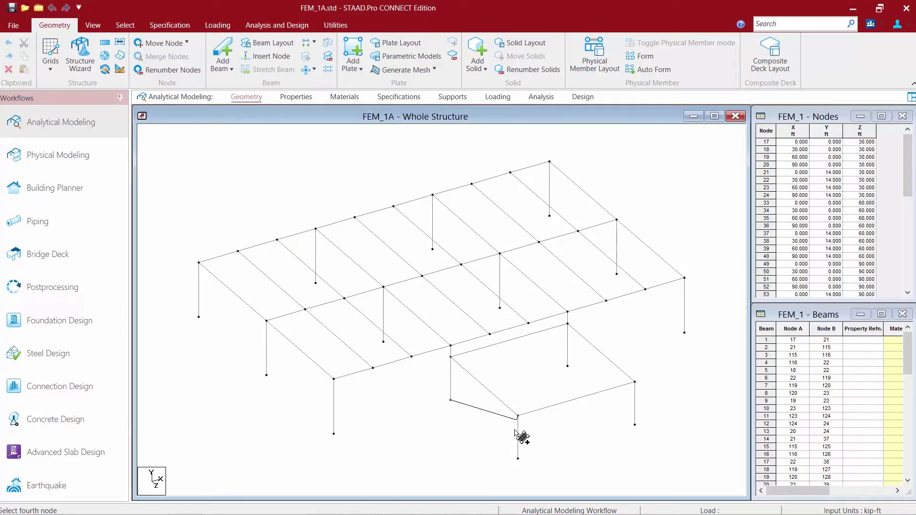
left_click(519, 459)
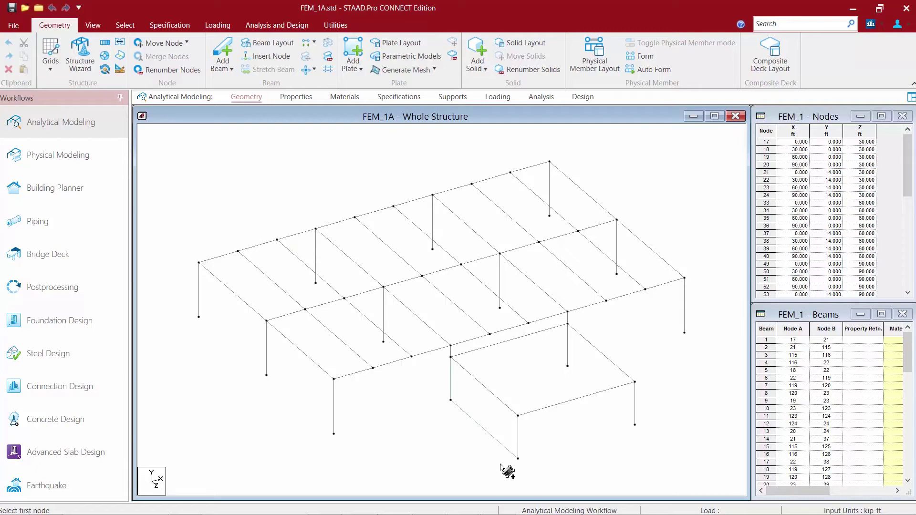
Step: Add a four-noded plate across the front side of the small lower frame, through the base and top nodes of the two front columns
left_click(525, 452)
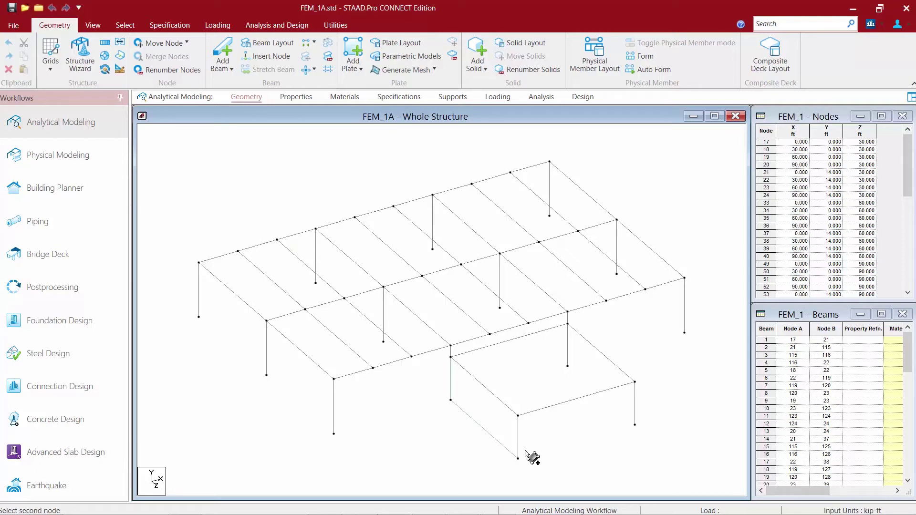
left_click(519, 416)
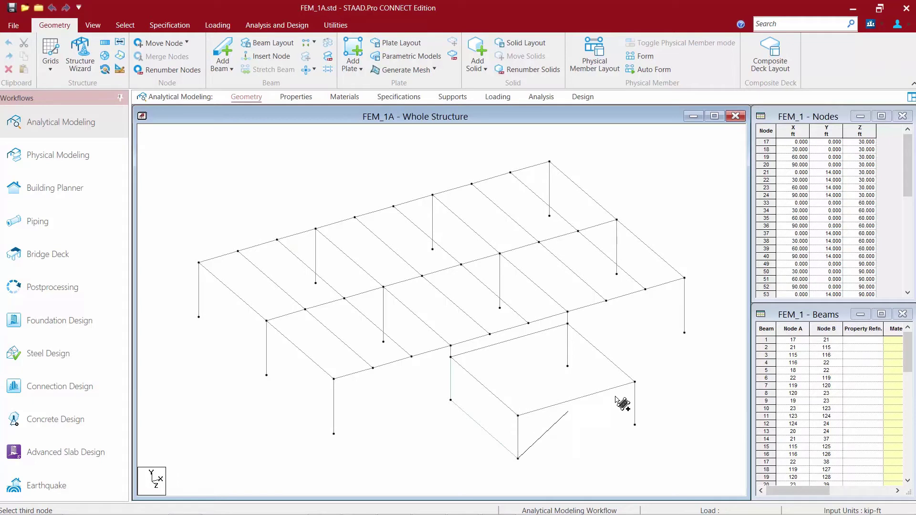
left_click(635, 383)
left_click(635, 424)
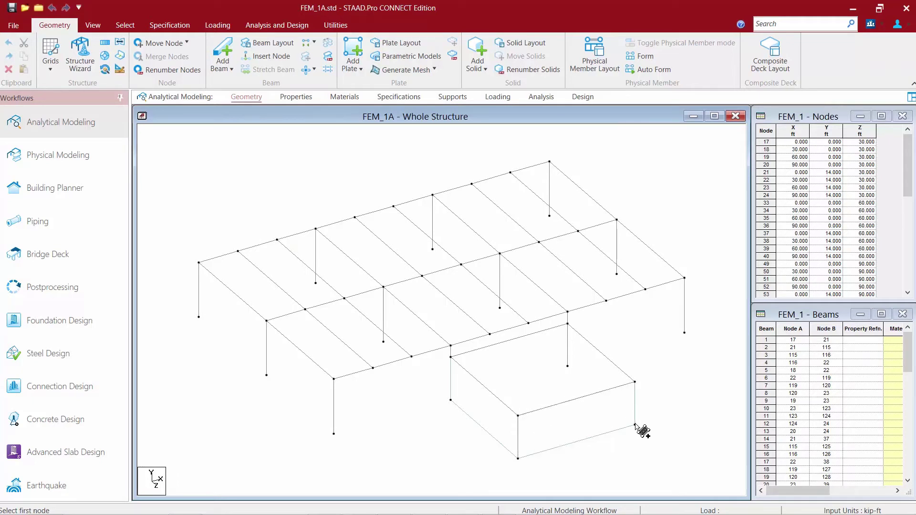
Step: Add a four-noded plate on the right side of the small lower frame and display the plate table
left_click(635, 425)
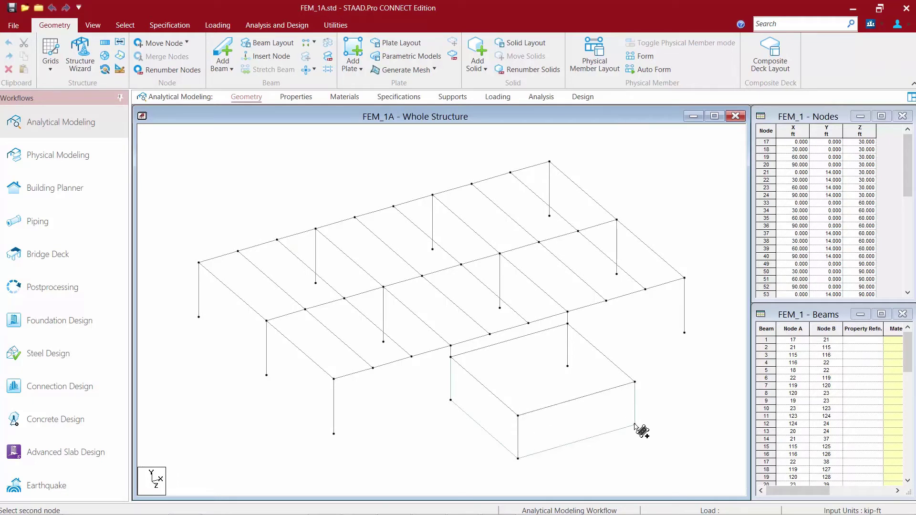
left_click(635, 381)
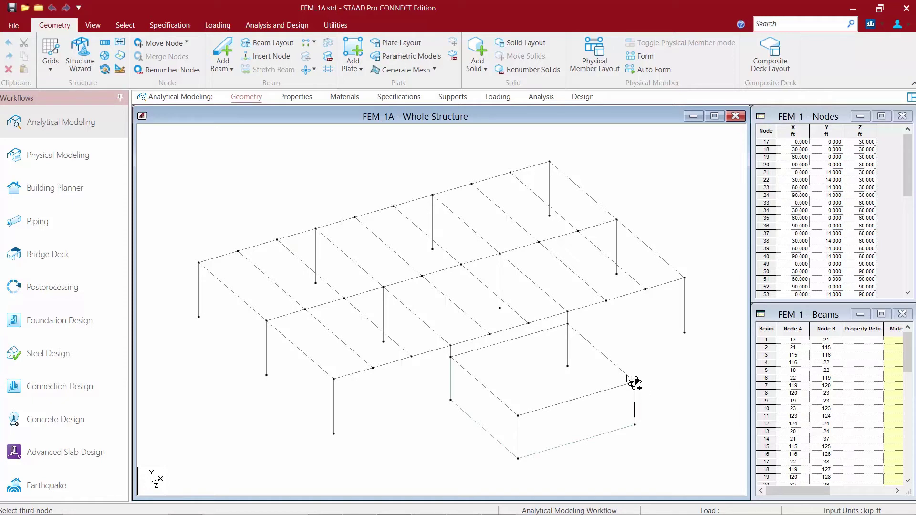
left_click(568, 325)
left_click(568, 367)
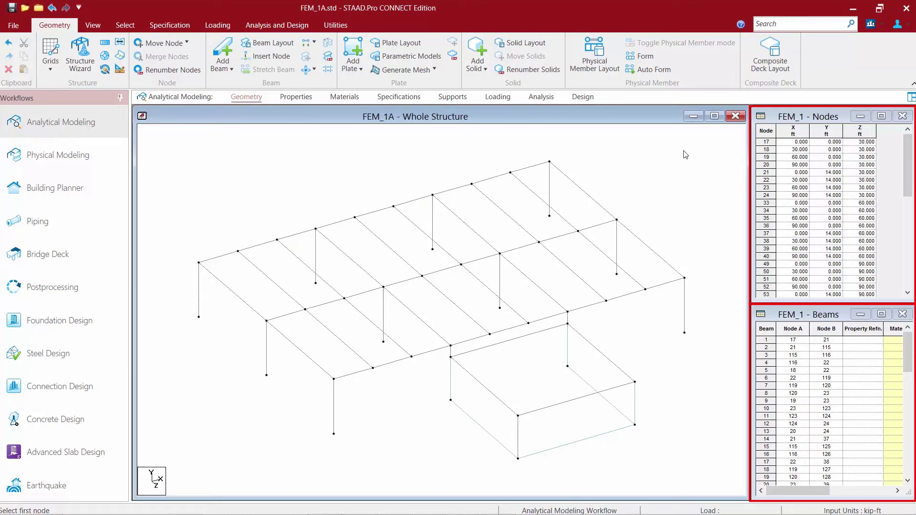
left_click(387, 45)
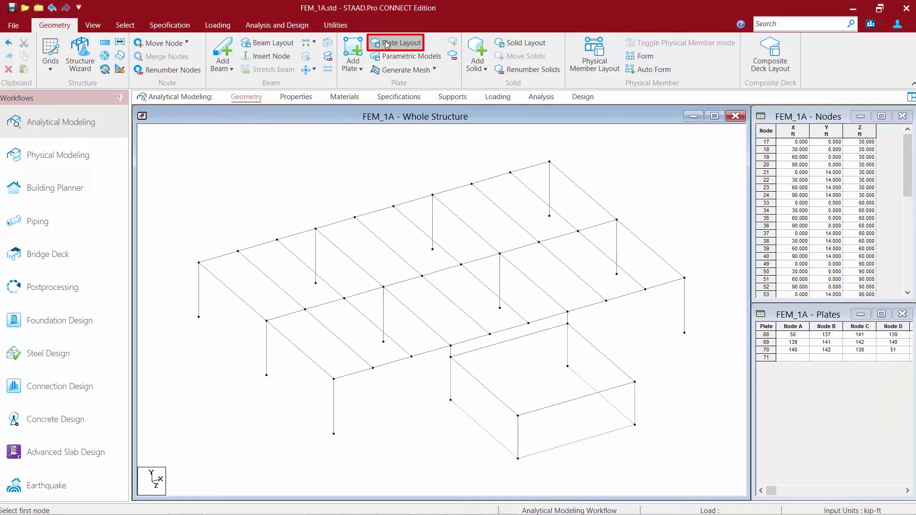
left_click(800, 314)
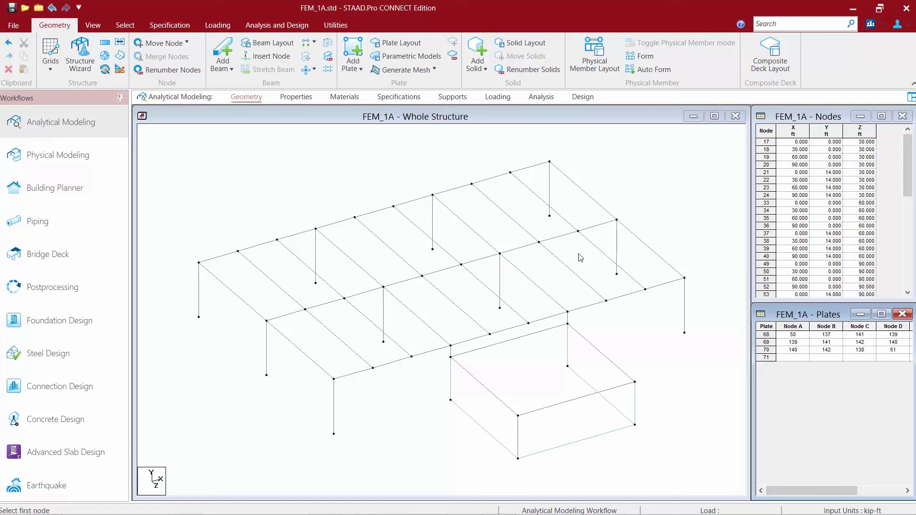
Step: Select all edge, middle and intermediate beams of the upper roof frame, generate infill plates between them, and clear the selection
left_click(126, 29)
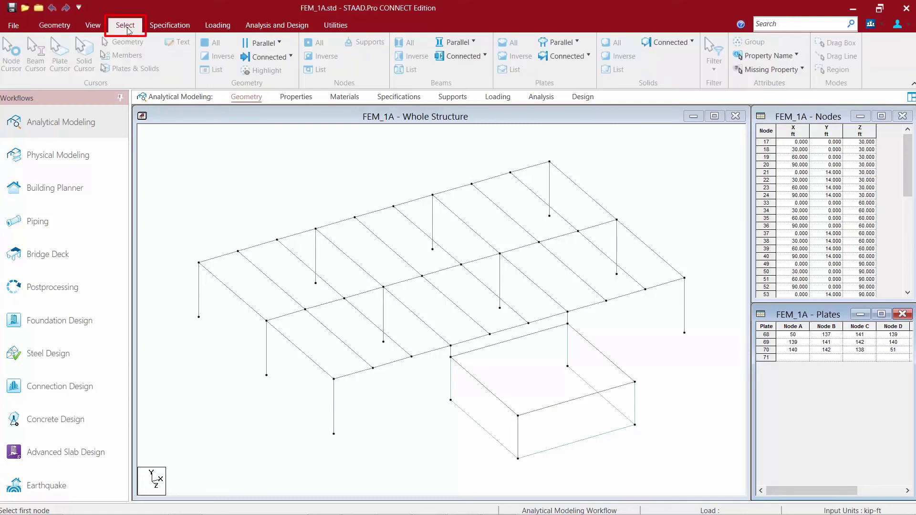
left_click(229, 176)
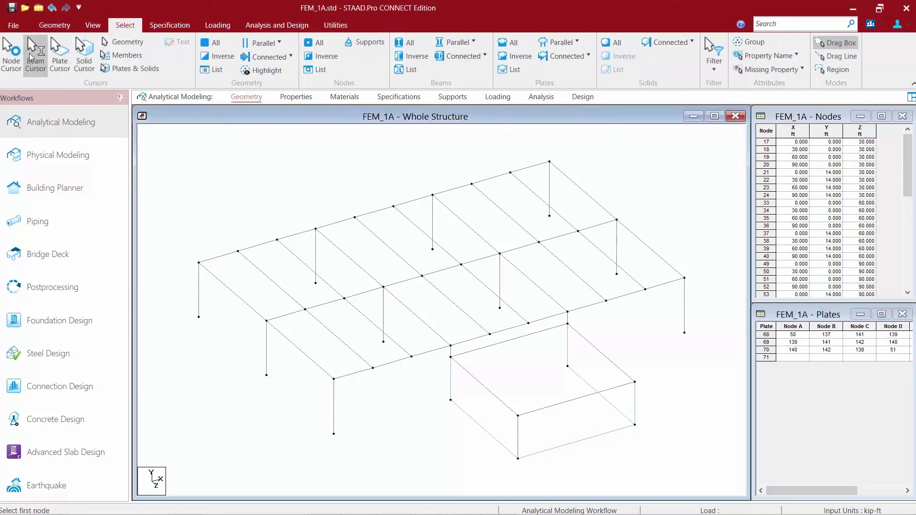
left_click(30, 51)
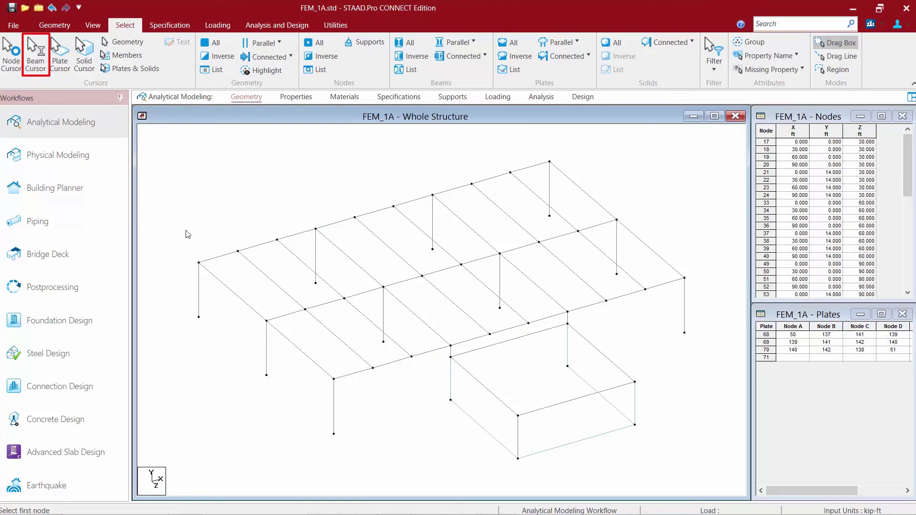
left_click(223, 285, "ctrl")
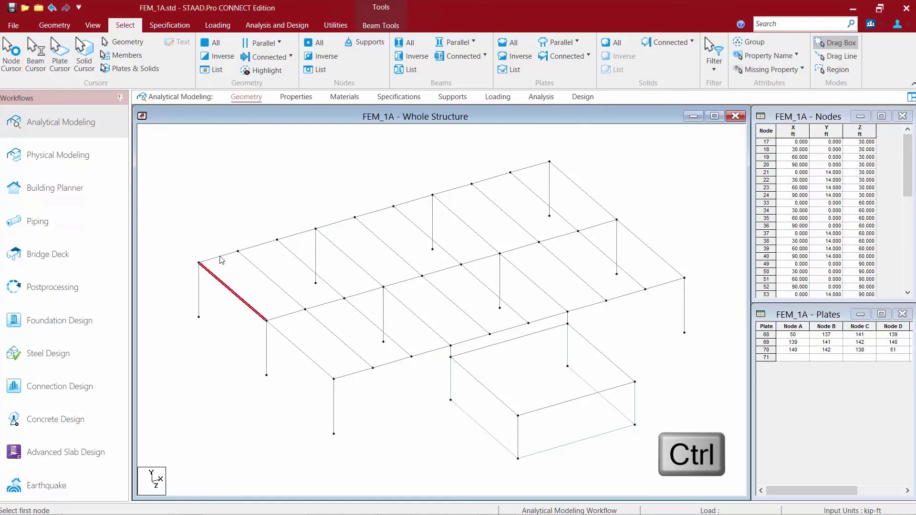
left_click(221, 257, "ctrl")
left_click(254, 247, "ctrl")
left_click(298, 234, "ctrl")
left_click(335, 223, "ctrl")
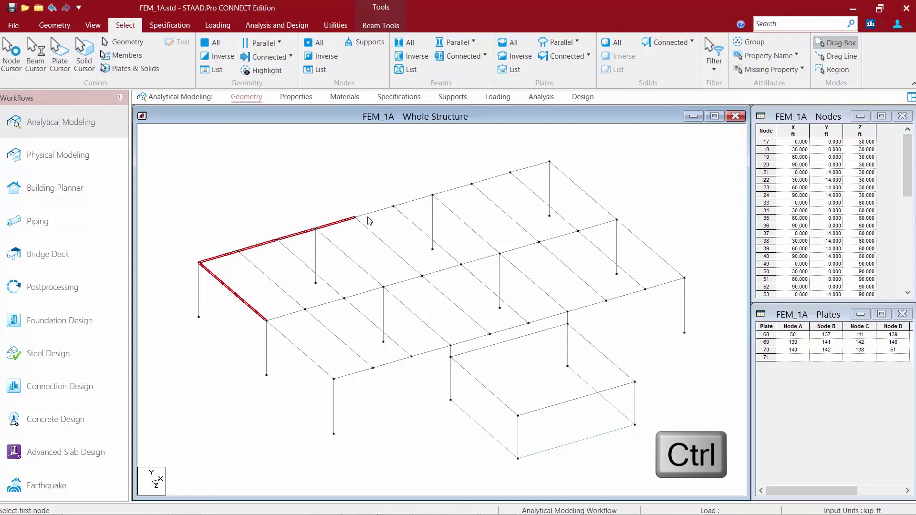
left_click(375, 214, "ctrl")
left_click(409, 201, "ctrl")
left_click(451, 190, "ctrl")
left_click(493, 178, "ctrl")
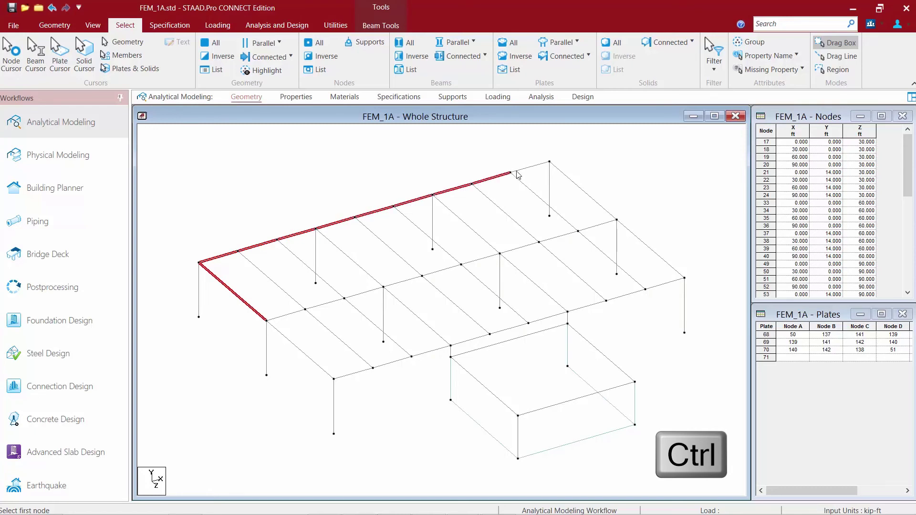
left_click(529, 168, "ctrl")
left_click(584, 194, "ctrl")
left_click(563, 236, "ctrl")
left_click(590, 228, "ctrl")
left_click(515, 249, "ctrl")
left_click(486, 258, "ctrl")
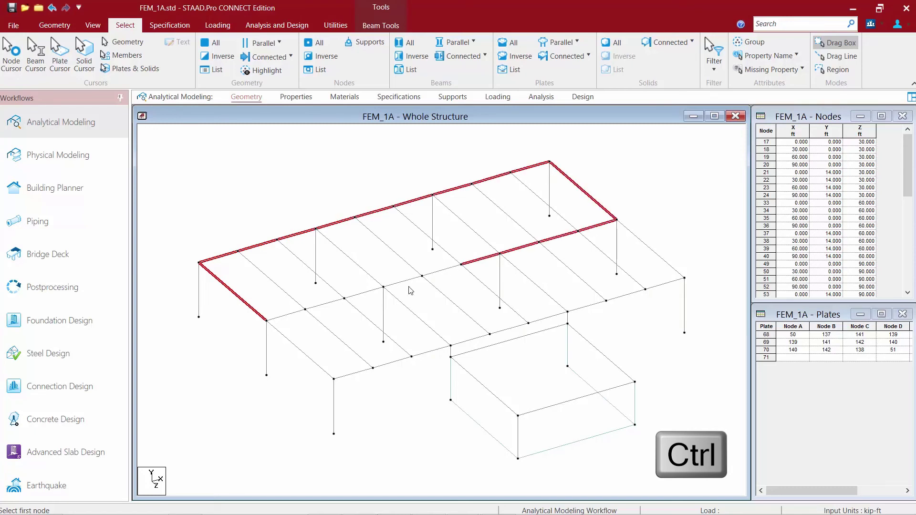
left_click(441, 270, "ctrl")
left_click(364, 292, "ctrl")
left_click(324, 304, "ctrl")
left_click(286, 315, "ctrl")
left_click(300, 349, "ctrl")
left_click(353, 373, "ctrl")
left_click(392, 362, "ctrl")
left_click(470, 339, "ctrl")
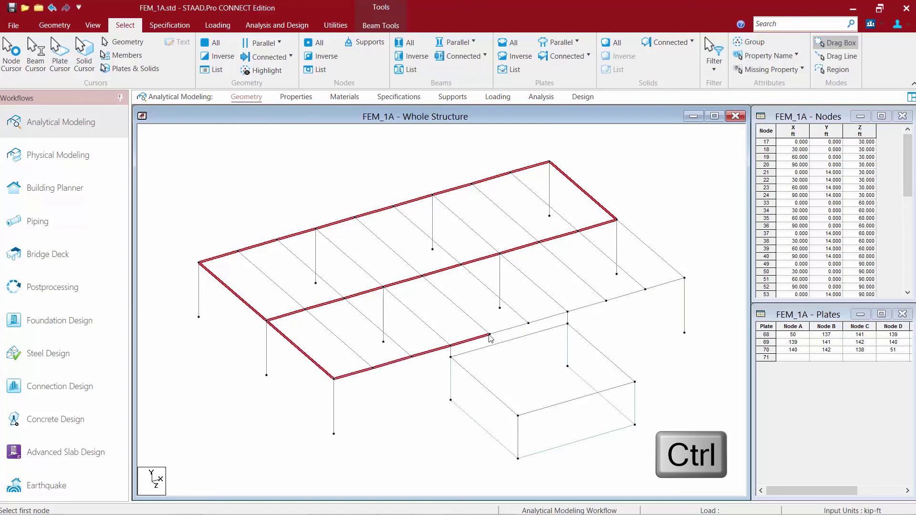
left_click(510, 329, "ctrl")
left_click(548, 317, "ctrl")
left_click(587, 306, "ctrl")
left_click(625, 295, "ctrl")
left_click(665, 284, "ctrl")
left_click(650, 249, "ctrl")
left_click(612, 260, "ctrl")
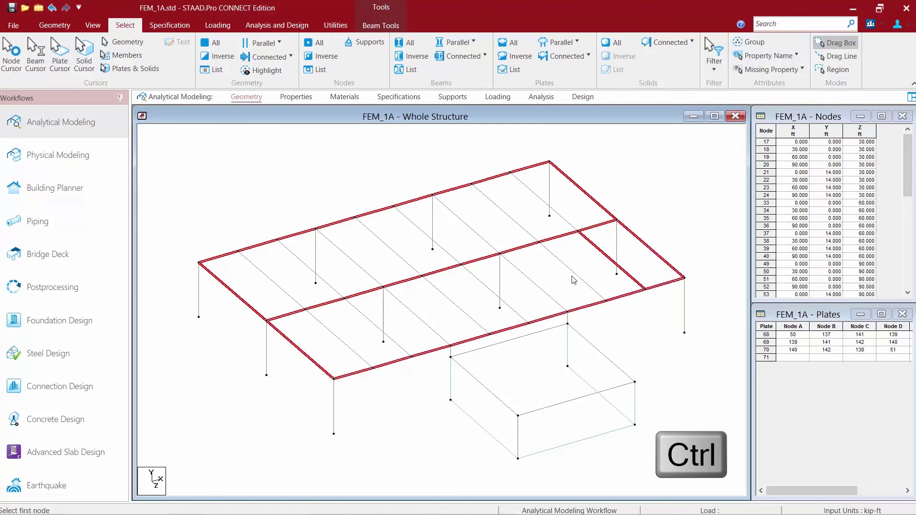
left_click(572, 274, "ctrl")
left_click(536, 286, "ctrl")
left_click(481, 282, "ctrl")
left_click(451, 302, "ctrl")
left_click(418, 317, "ctrl")
left_click(396, 341, "ctrl")
left_click(356, 352, "ctrl")
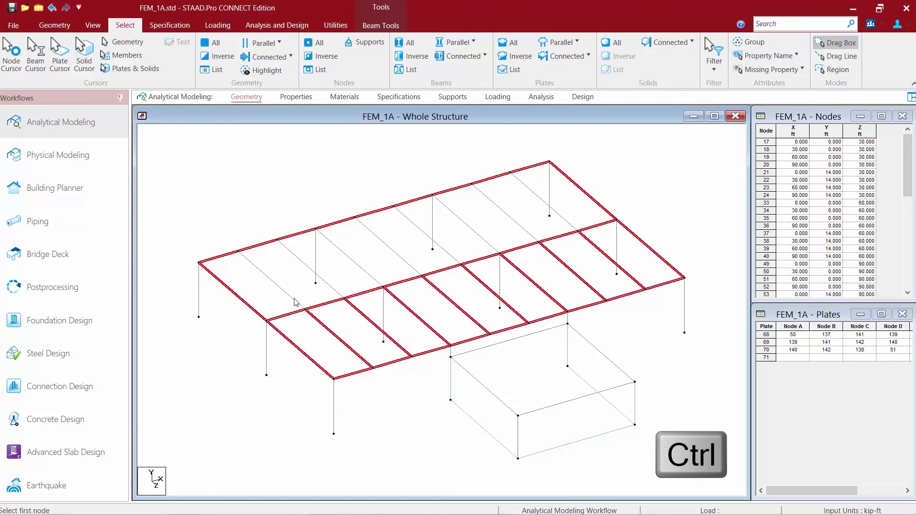
left_click(296, 302, "ctrl")
left_click(330, 285, "ctrl")
left_click(368, 273, "ctrl")
left_click(402, 259, "ctrl")
left_click(428, 234, "ctrl")
left_click(473, 229, "ctrl")
left_click(504, 212, "ctrl")
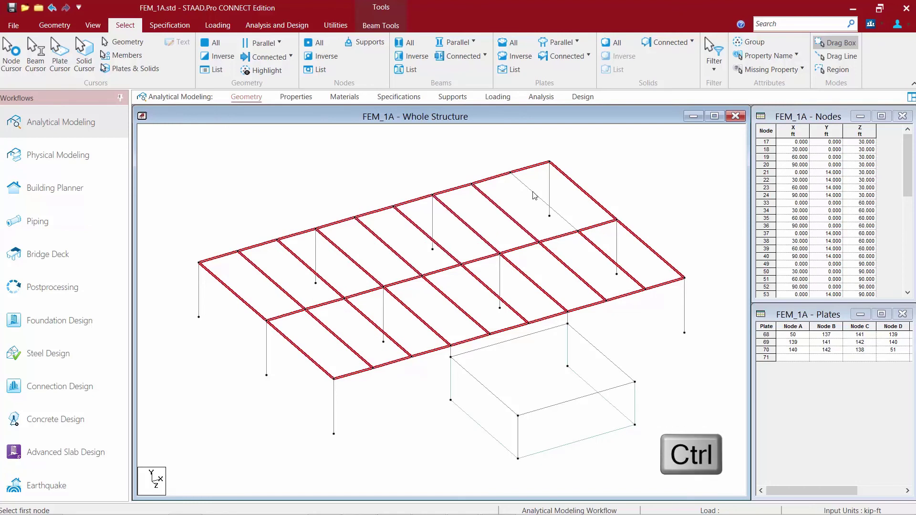
left_click(534, 192, "ctrl")
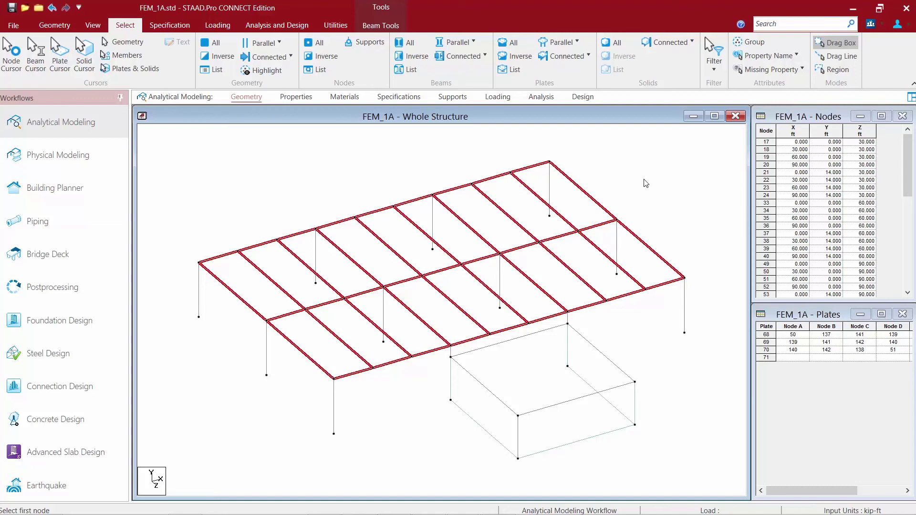
left_click(62, 27)
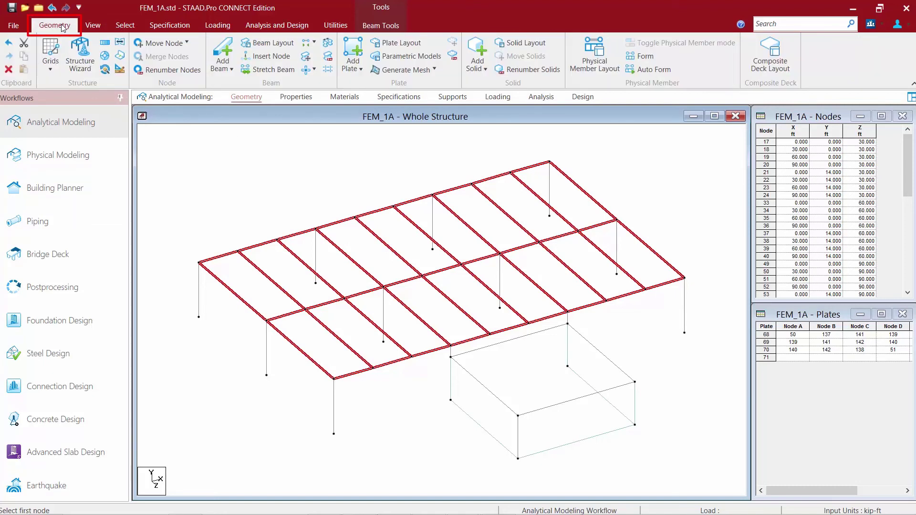
left_click(352, 70)
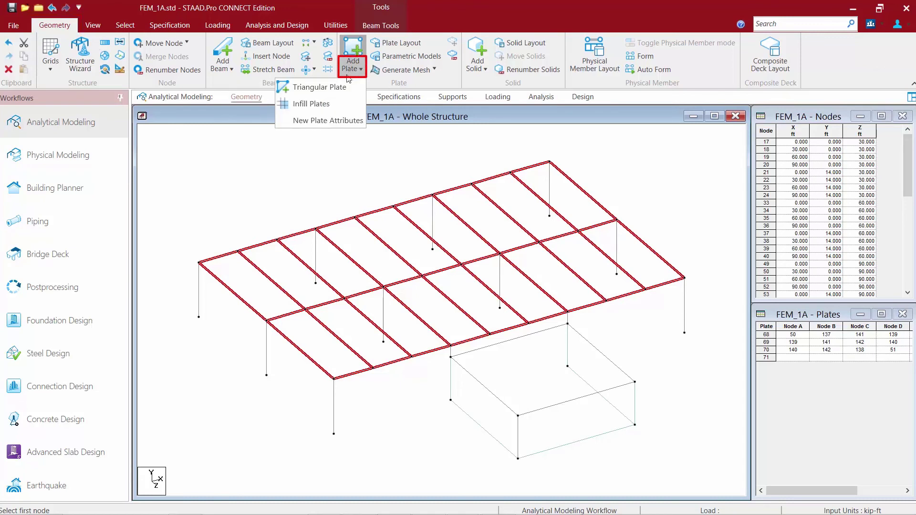
left_click(301, 105)
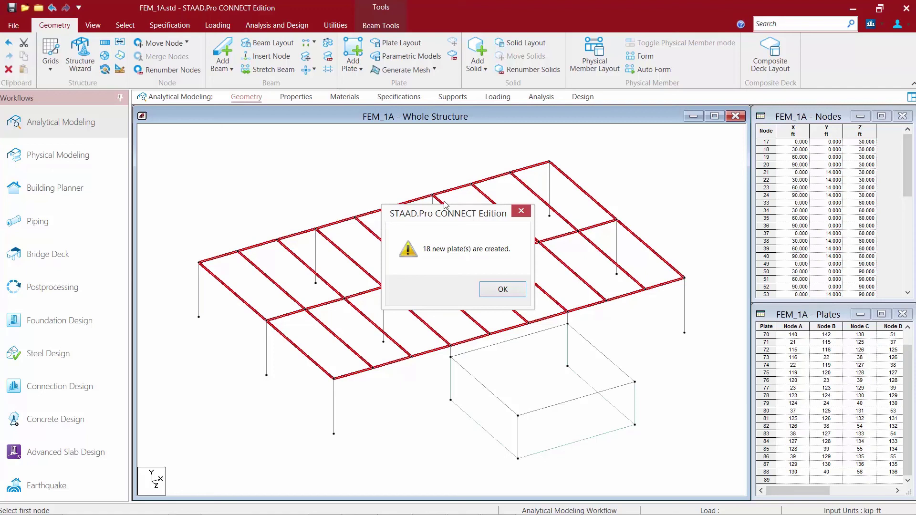
left_click(503, 290)
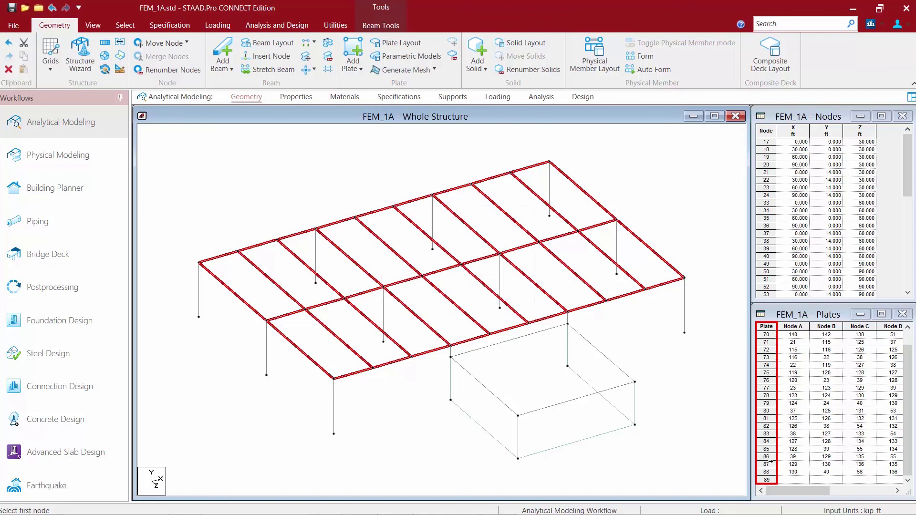
left_click(669, 382)
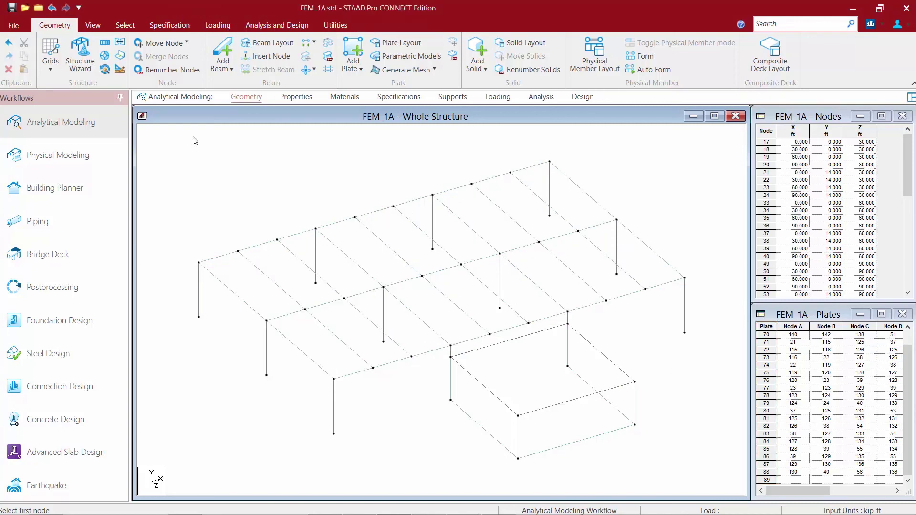
Step: Highlight one infill plate in the back row of the roof using the plate cursor, and clear the selection
left_click(124, 25)
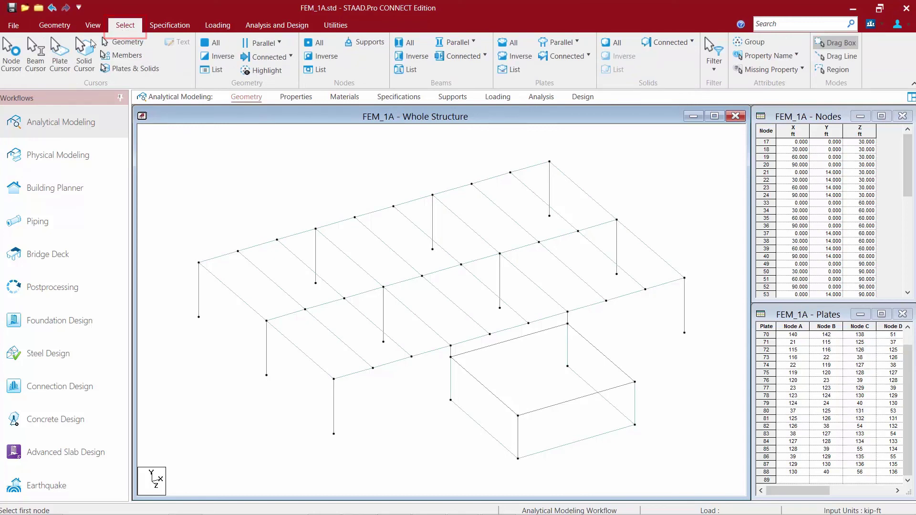
left_click(59, 56)
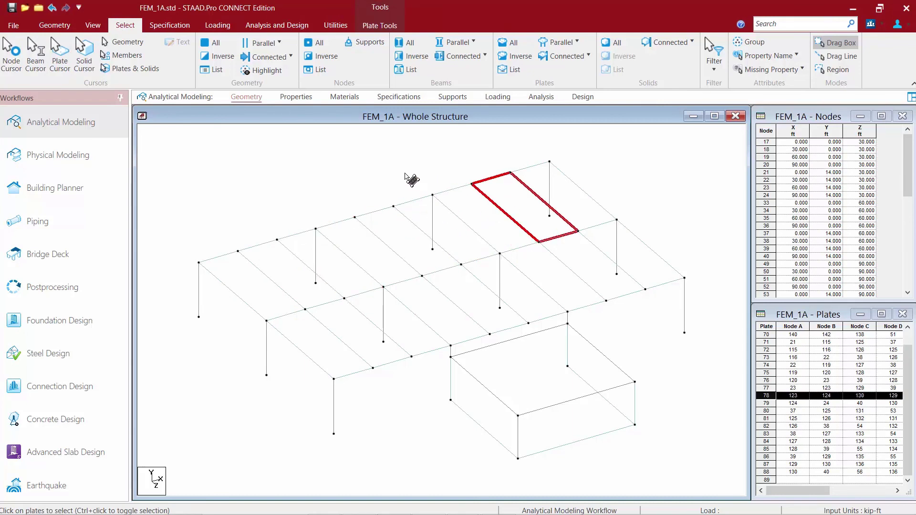
left_click(409, 178)
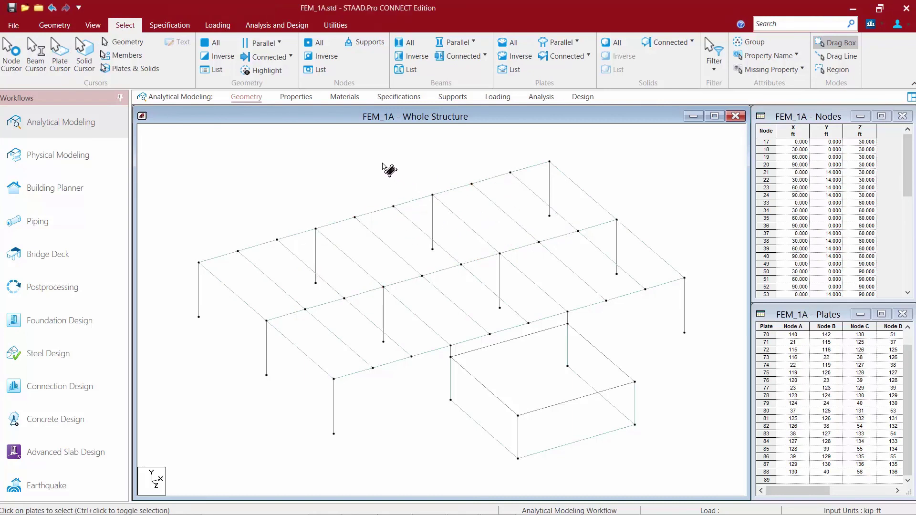